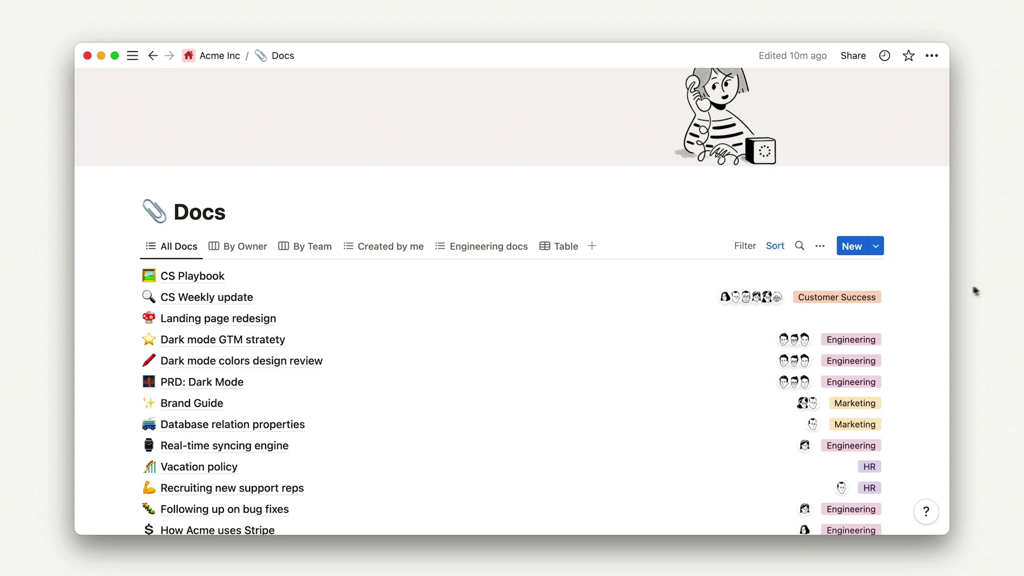
Switch the database to table view and check the Author, Team and Date Published cell pickers.
left_click(562, 247)
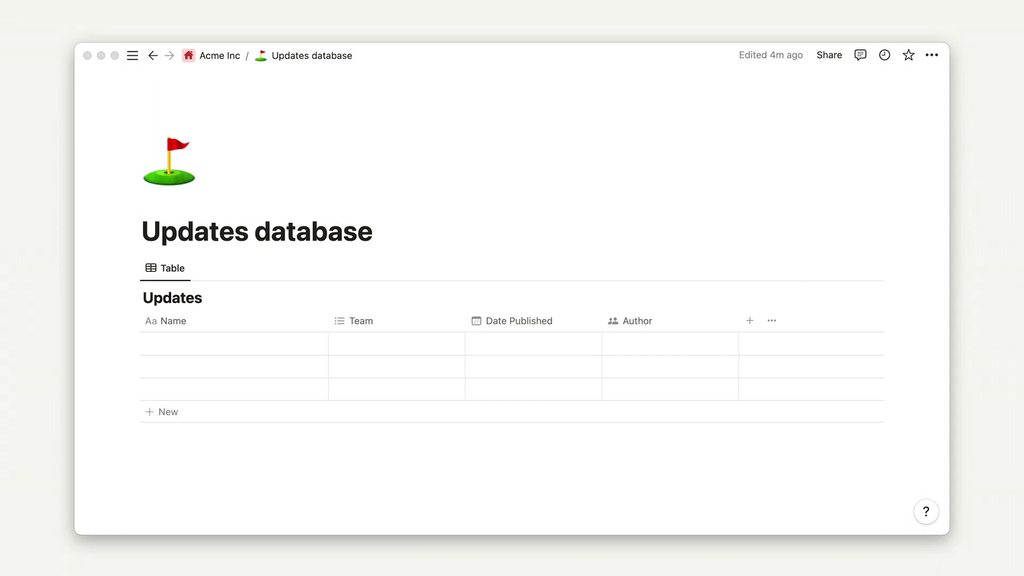
left_click(645, 344)
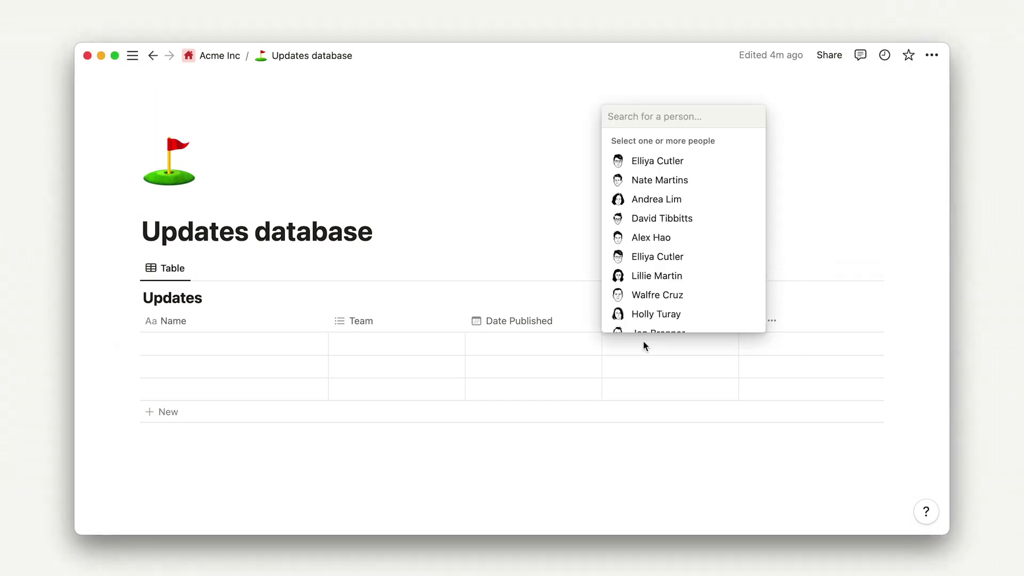
left_click(407, 346)
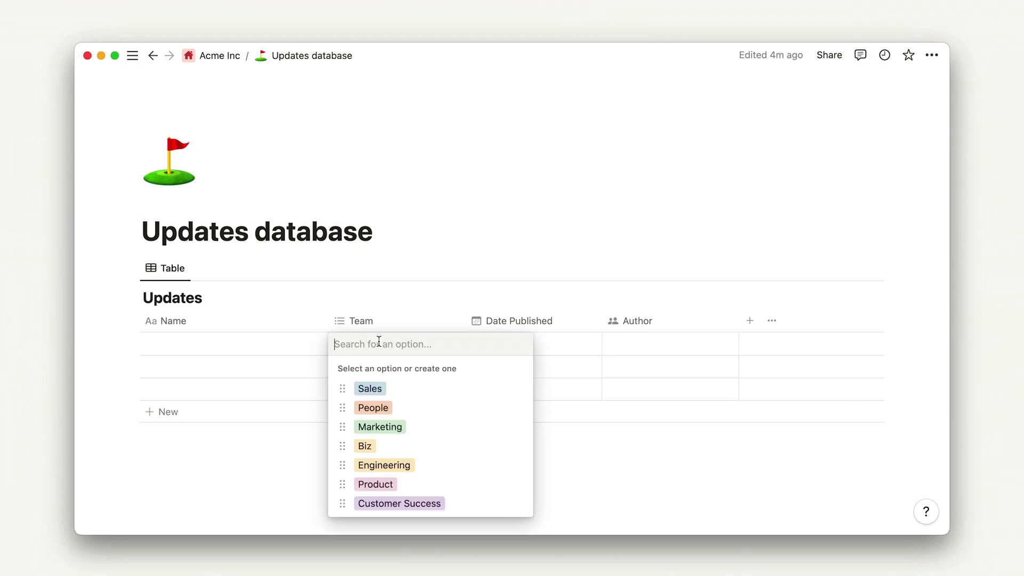
left_click(556, 344)
key("Escape")
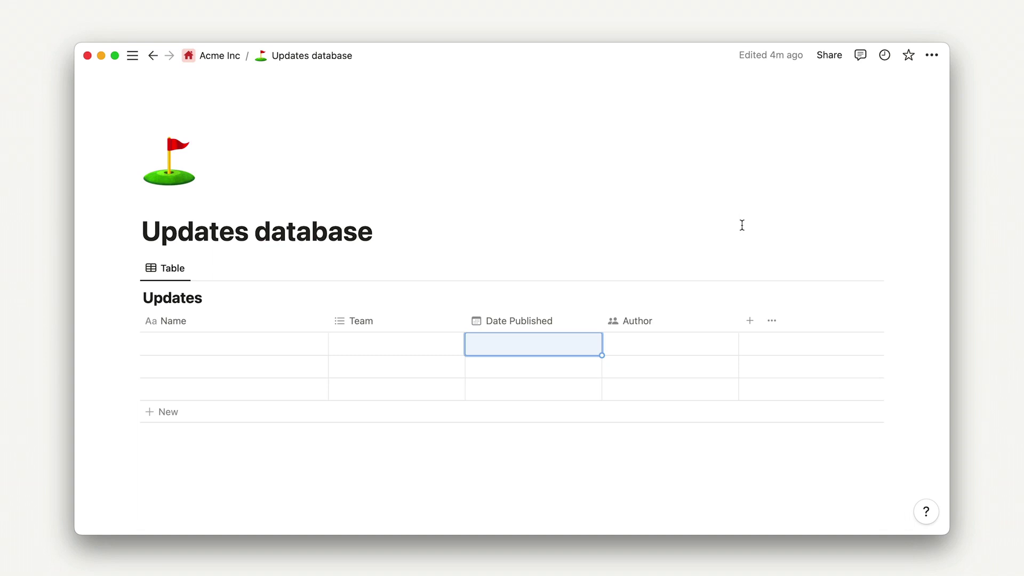
Add a Created time property column to the Updates table.
left_click(750, 322)
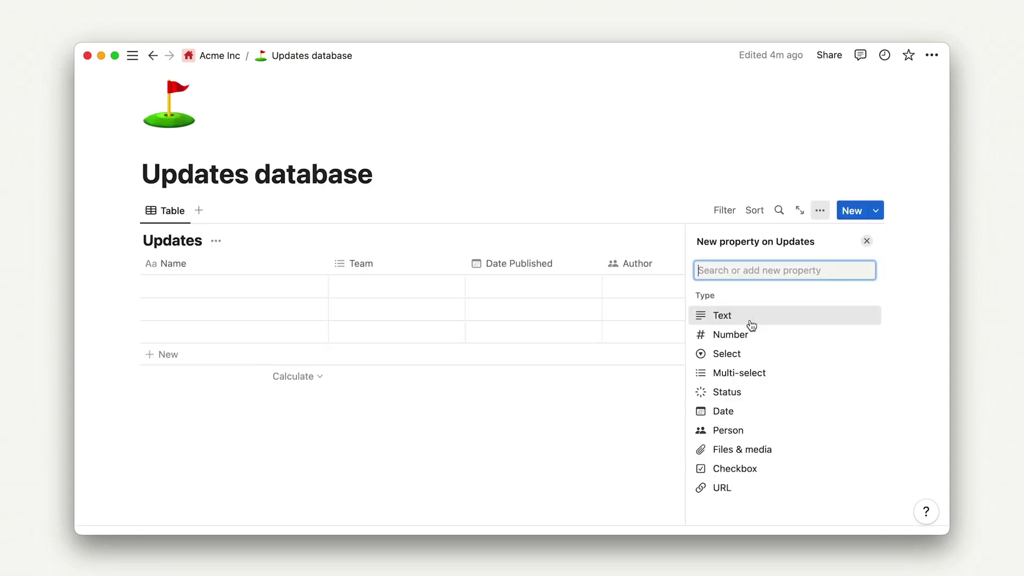
scroll(757, 466, "down", 5)
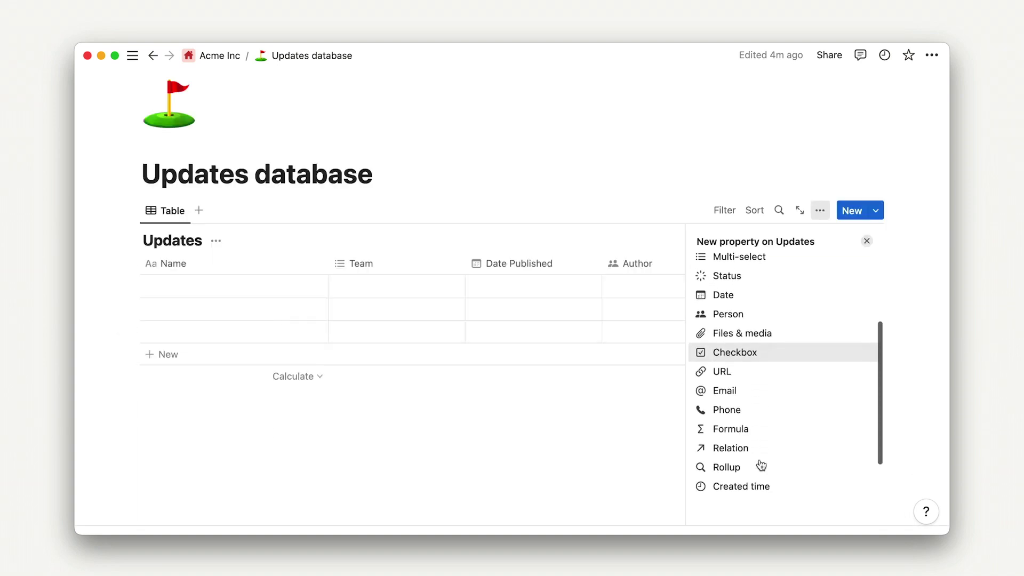
left_click(754, 450)
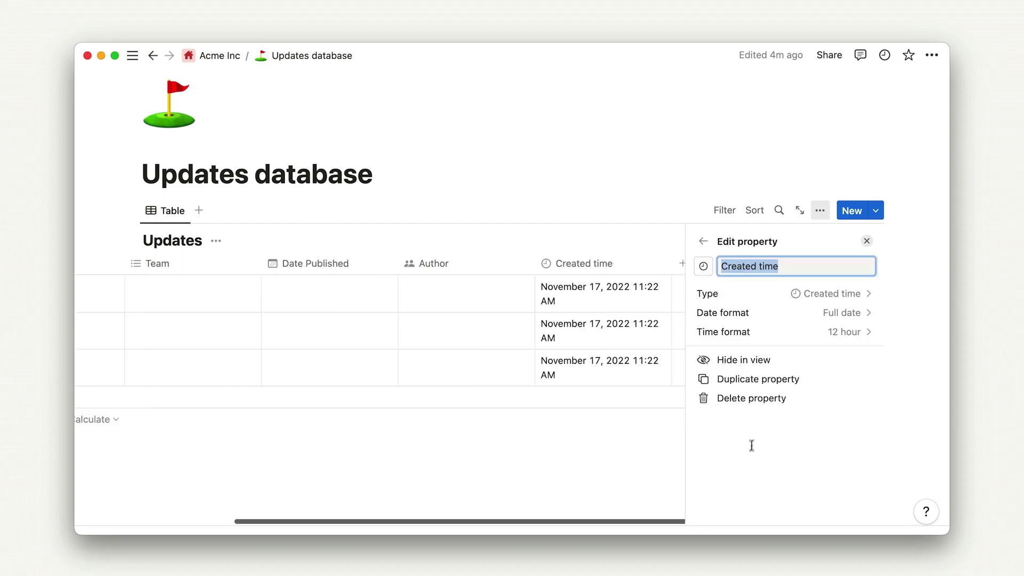
left_click(868, 243)
Add a Created by property column to the Updates table.
left_click(853, 261)
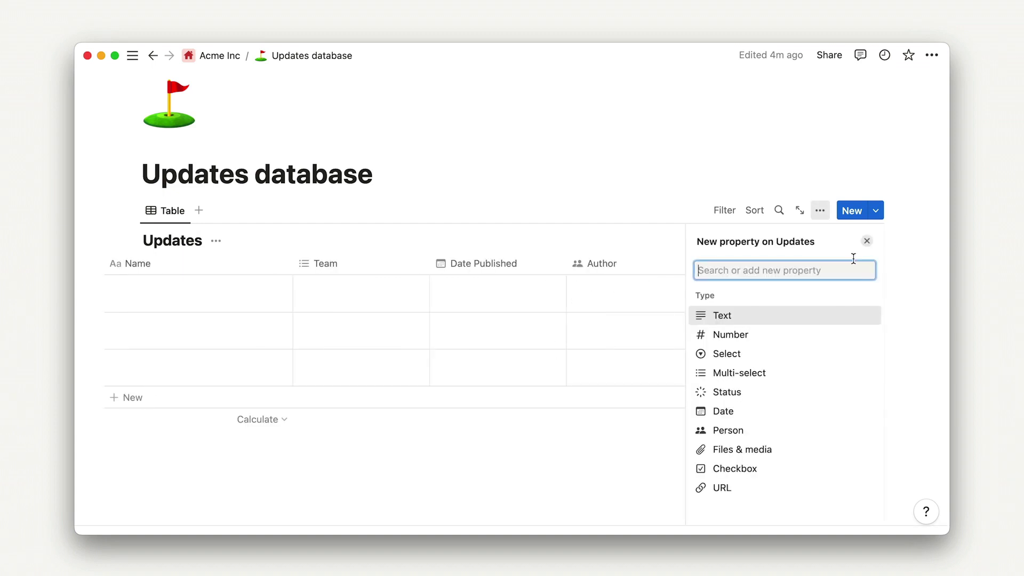
scroll(777, 461, "down", 2)
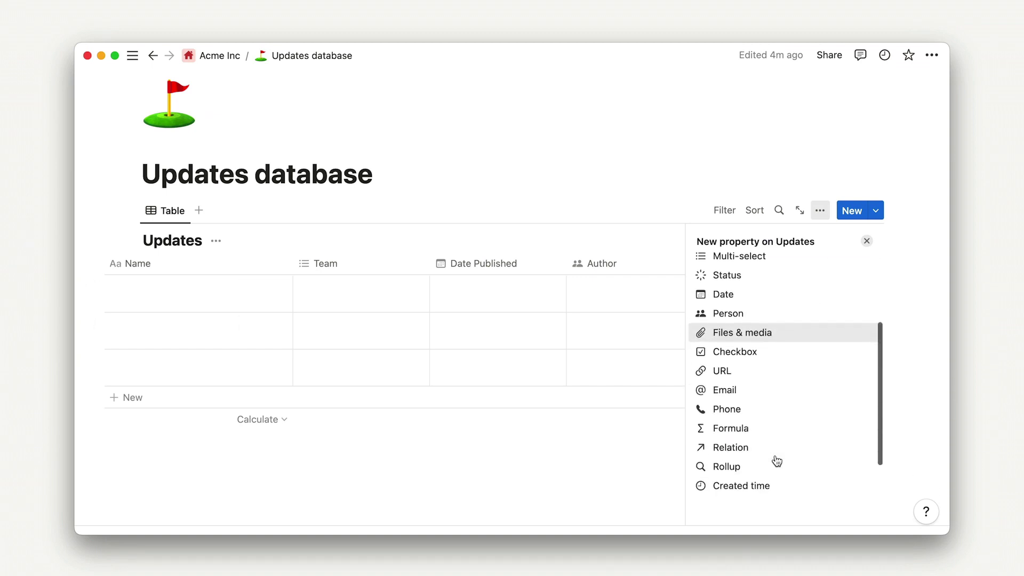
scroll(777, 461, "down", 1)
left_click(750, 455)
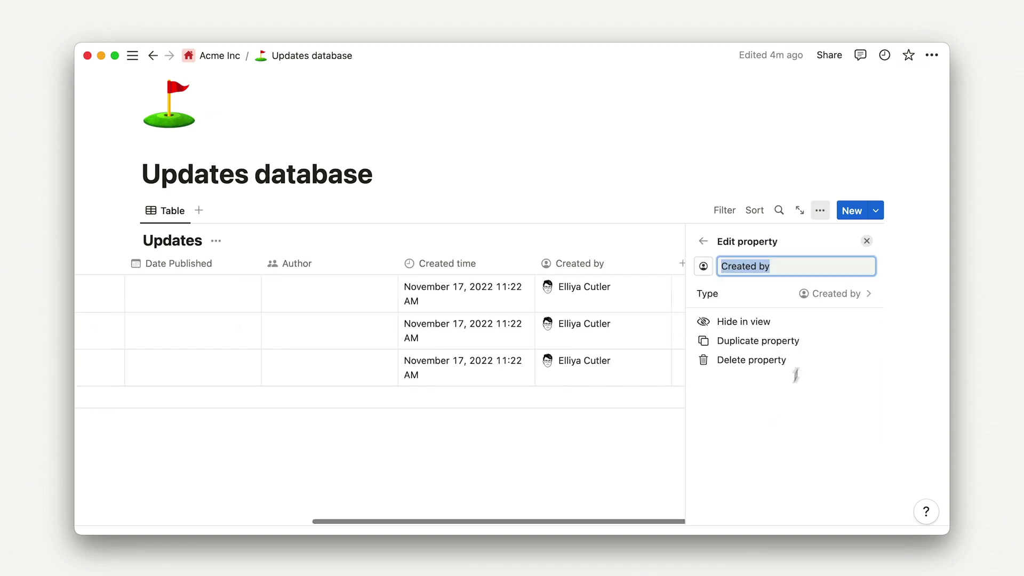
left_click(867, 241)
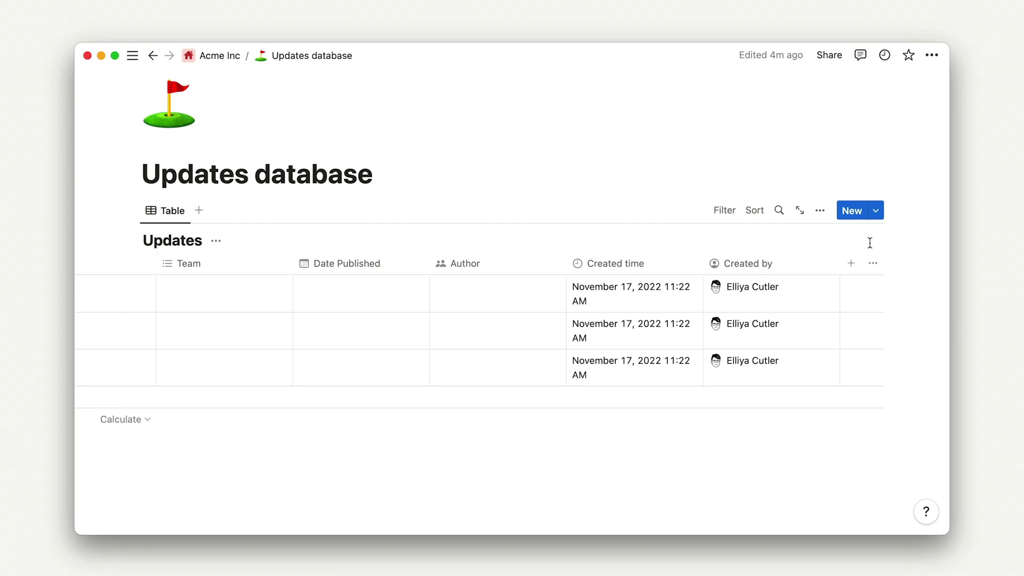
left_click(877, 212)
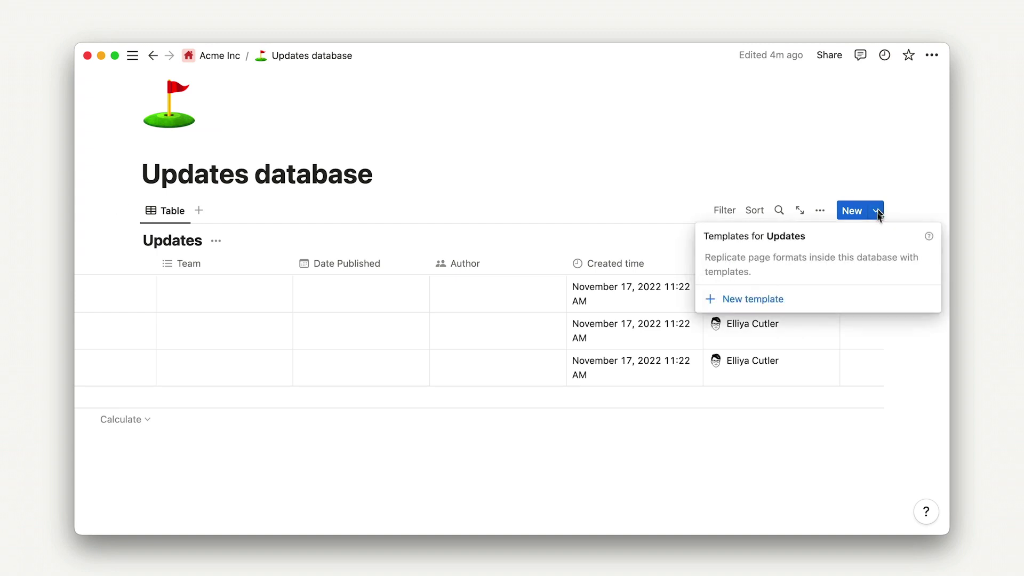
left_click(855, 304)
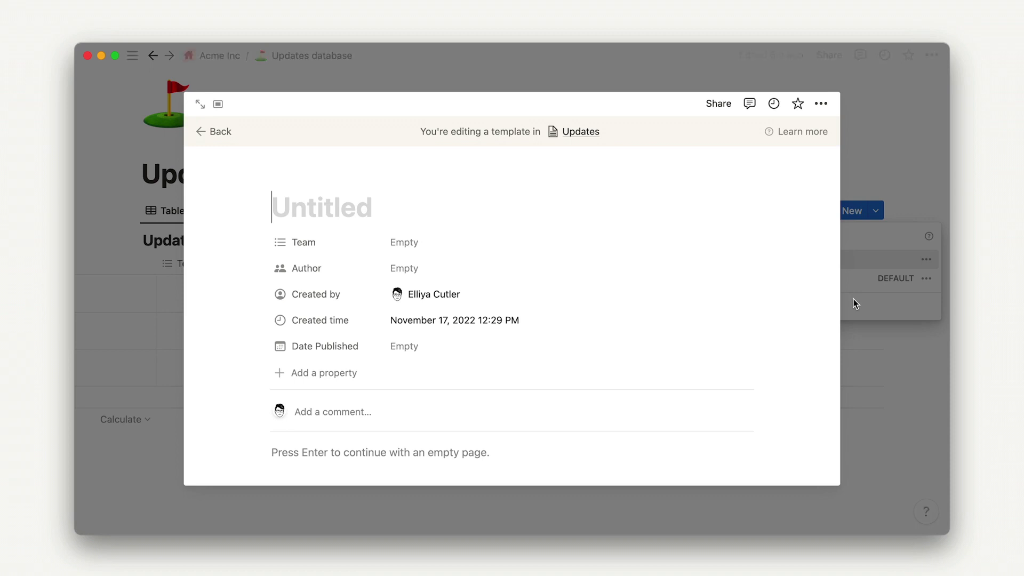
type("Sales Week")
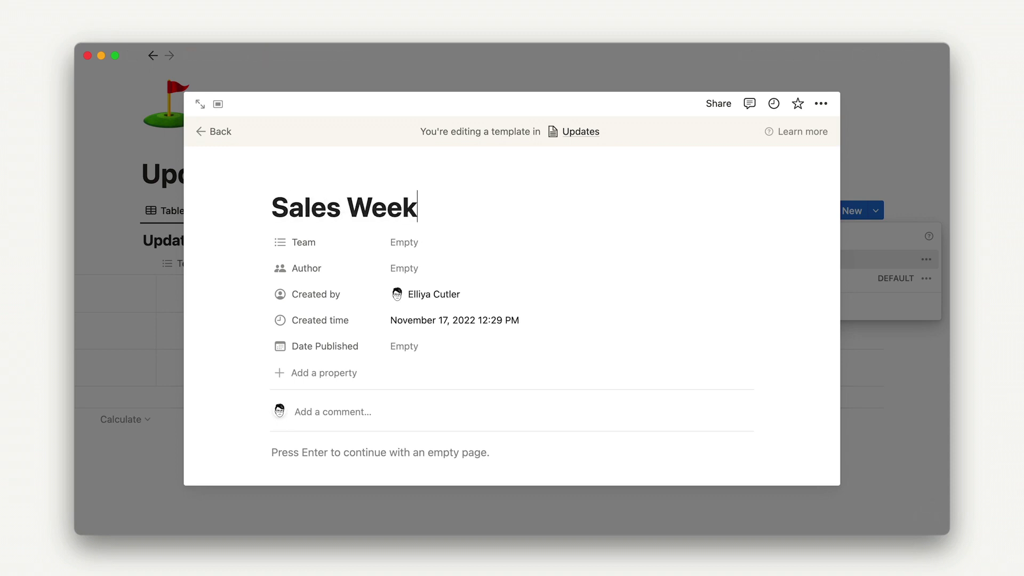
type("ly @tod")
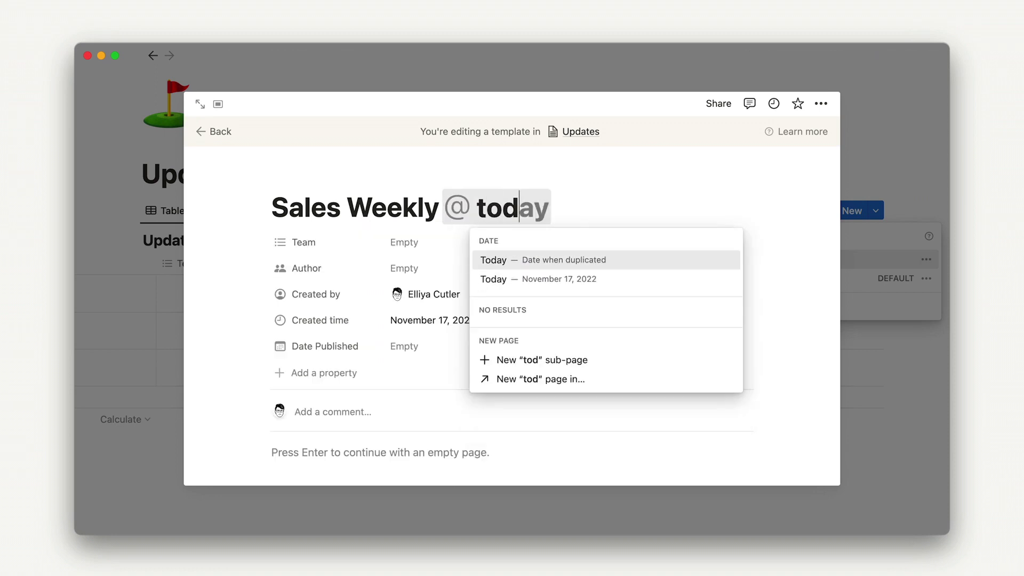
type("ay")
key("Return")
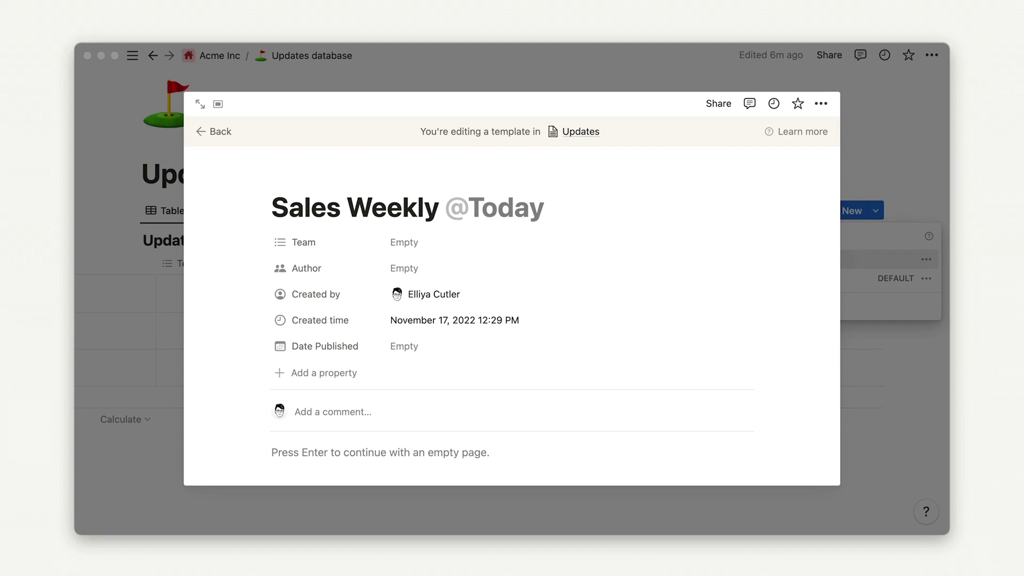
left_click(920, 194)
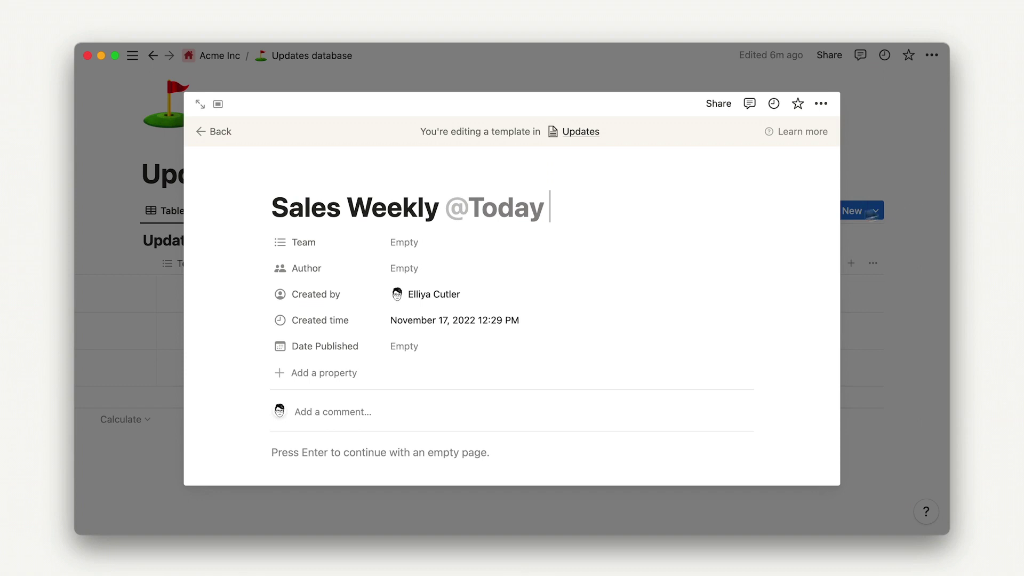
scroll(514, 359, "down", 3)
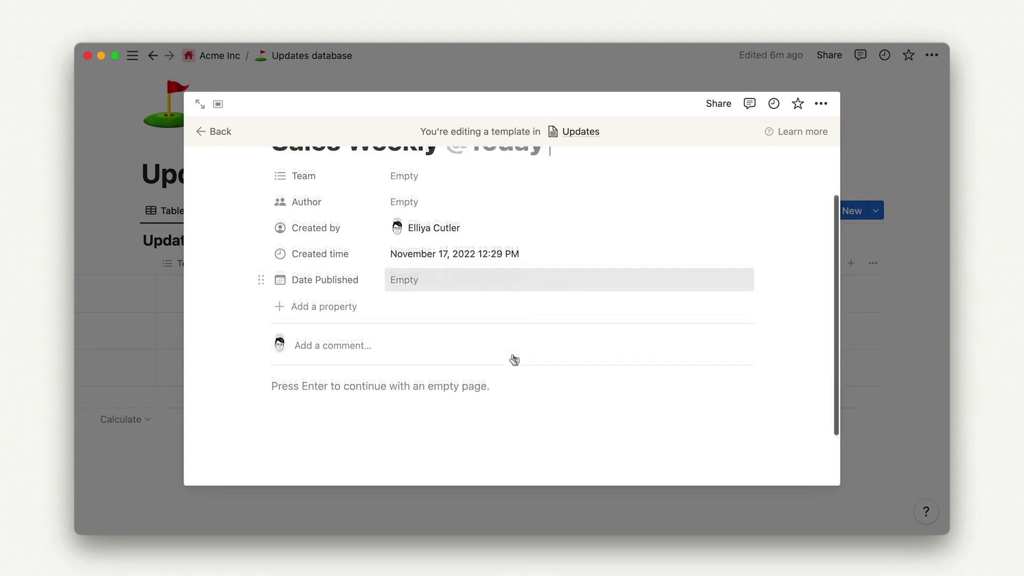
Paste the five section lines into the template body as Heading 2 headings.
left_click(326, 381)
type("Quarterly sales to date Key deals won Churn risks Top feature requests Customer love (quotes)")
left_click(261, 378)
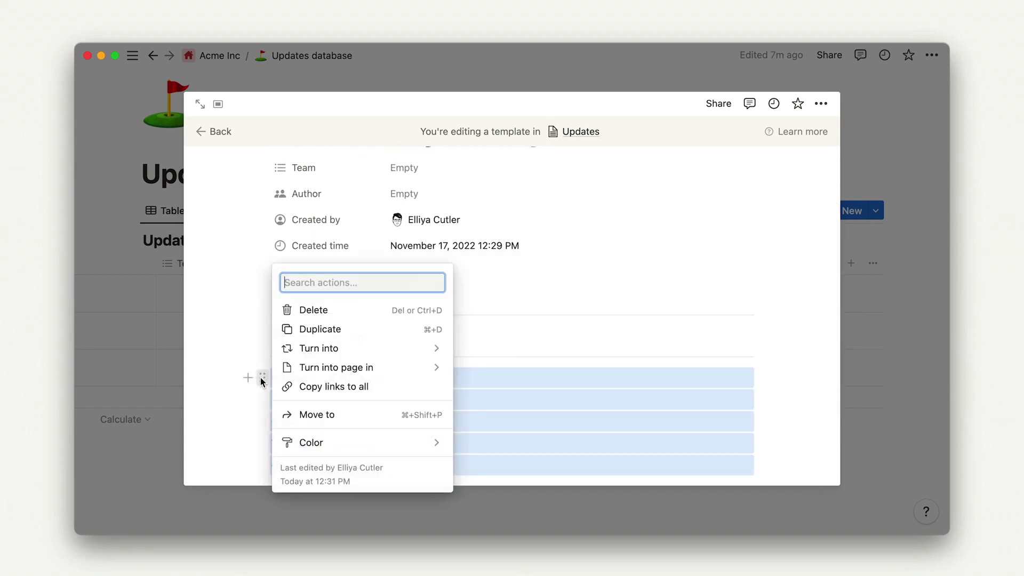
mouse_move(320, 348)
left_click(506, 229)
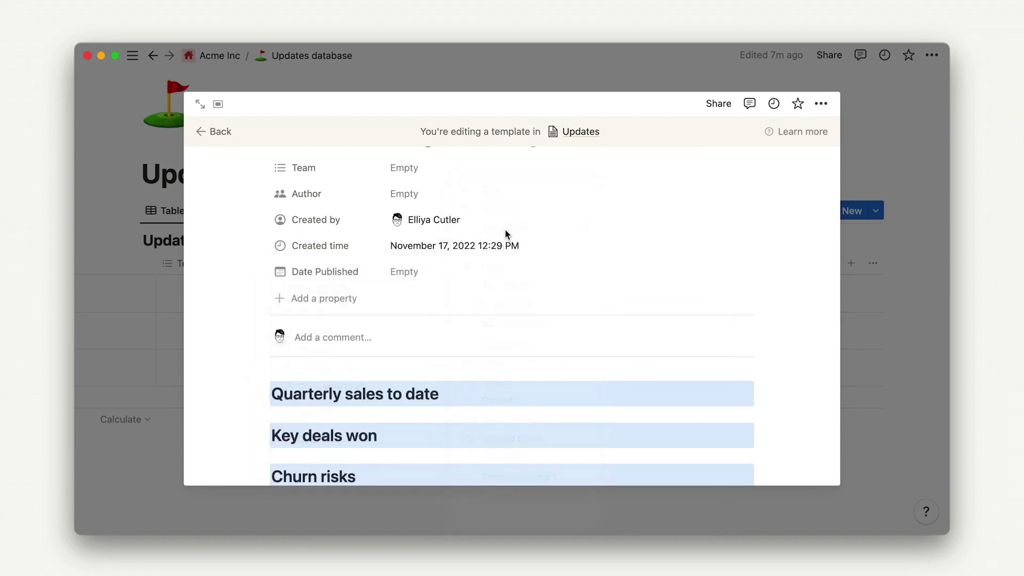
scroll(560, 392, "down", 5)
Under Quarterly sales to date, add the guidance sentence with 'this dashboard' linked to Amplitude analytics.
left_click(441, 262)
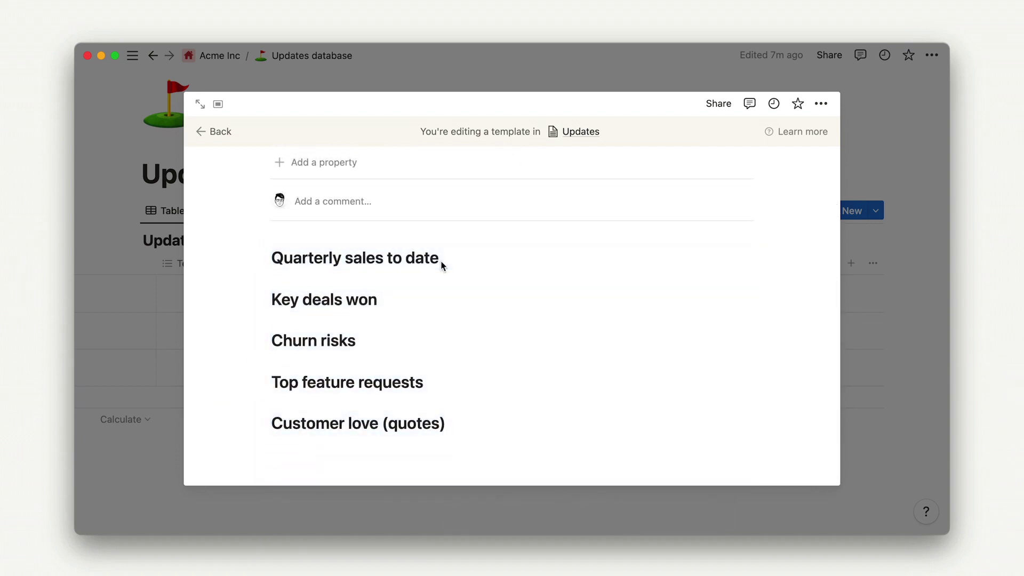
key("Return")
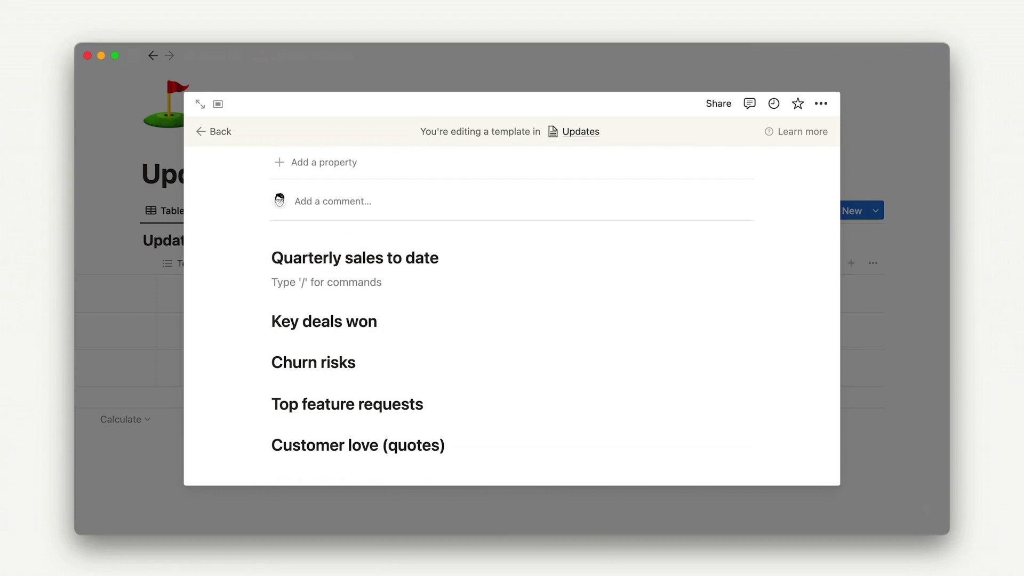
type("Use this dashboard to find the total closed won number for the day of reporting")
left_click_drag(294, 283, 368, 283)
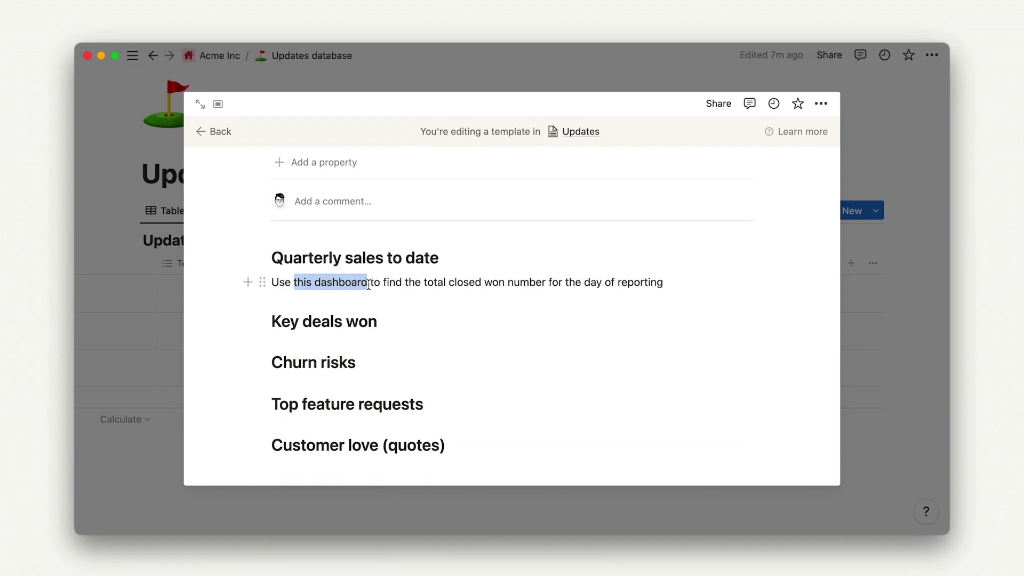
left_click(344, 257)
type("https://analytics.amplitude.com/")
left_click(393, 341)
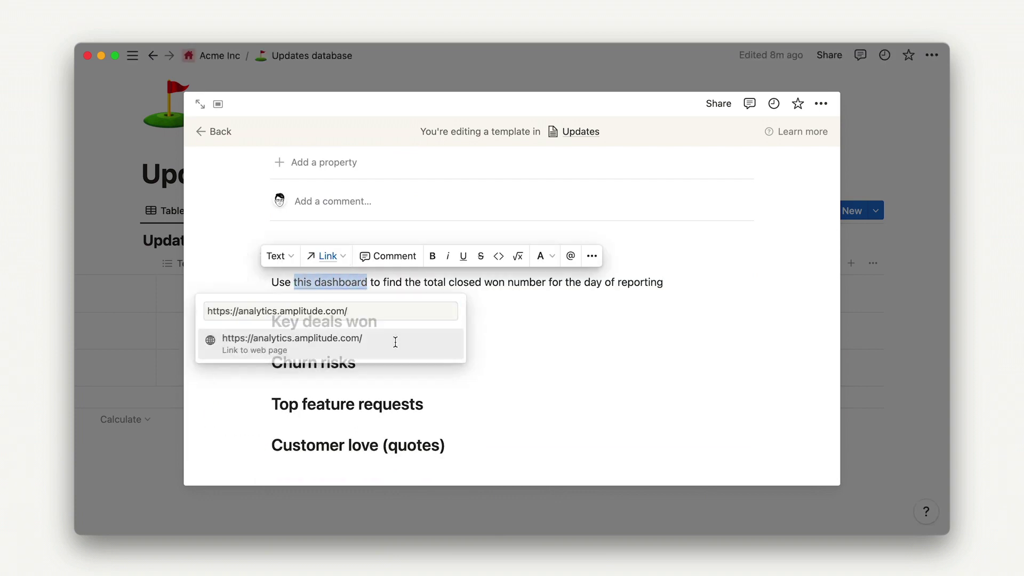
left_click(487, 291)
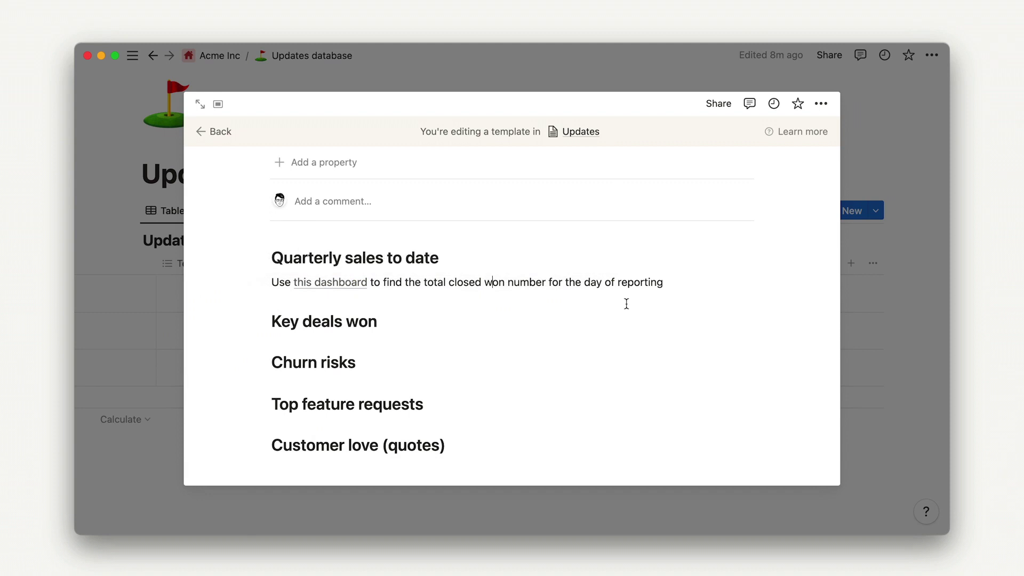
Open Sales & Success > Sales > Sales team charter and select the Mission block.
key("Escape")
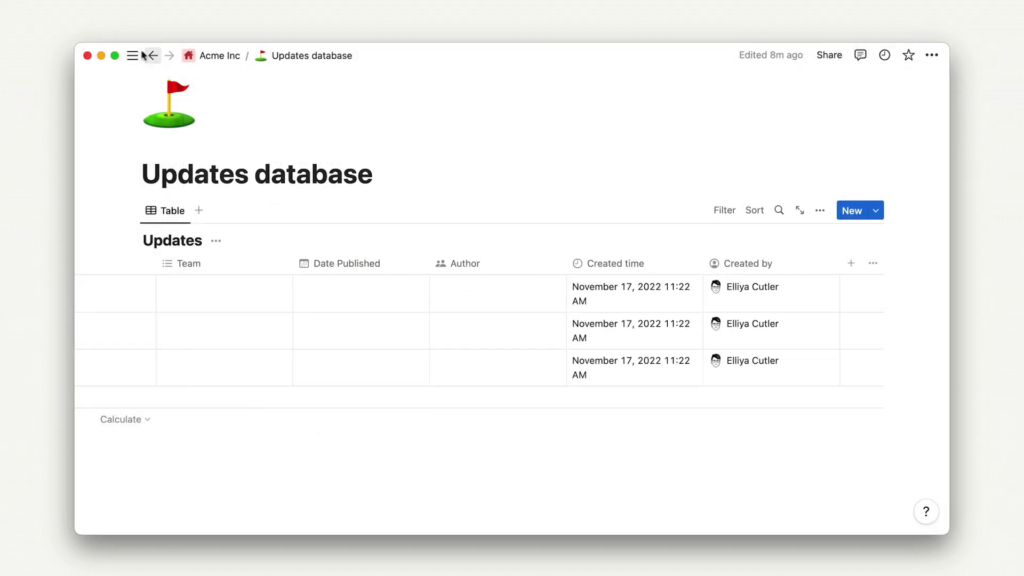
mouse_move(132, 55)
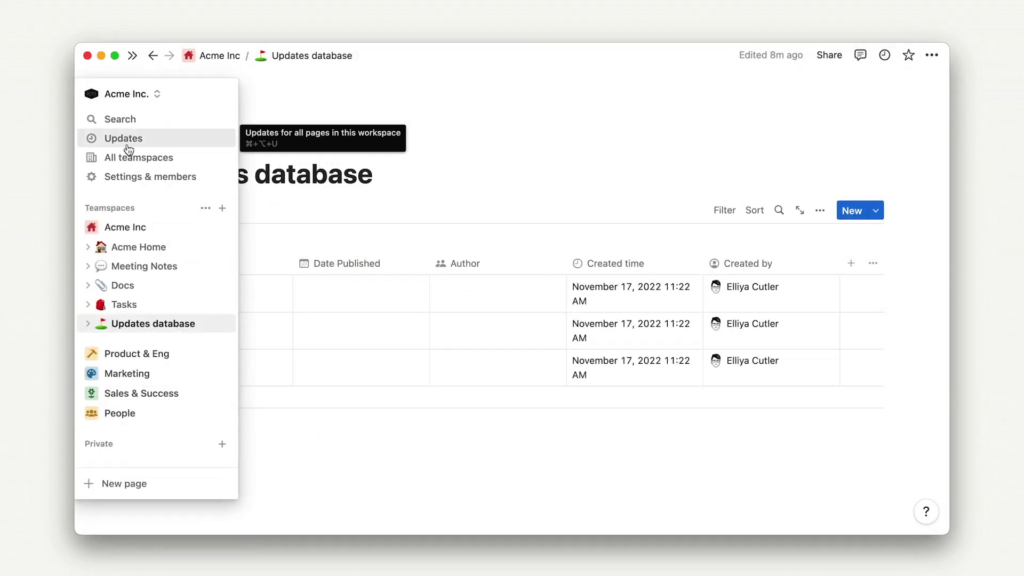
left_click(178, 394)
scroll(156, 372, "down", 2)
left_click(155, 362)
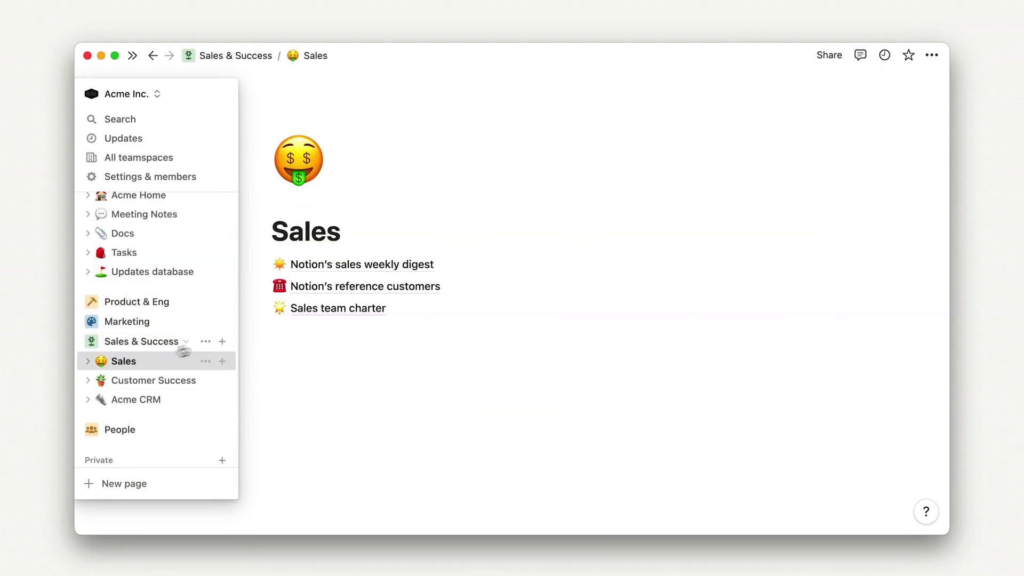
left_click(337, 315)
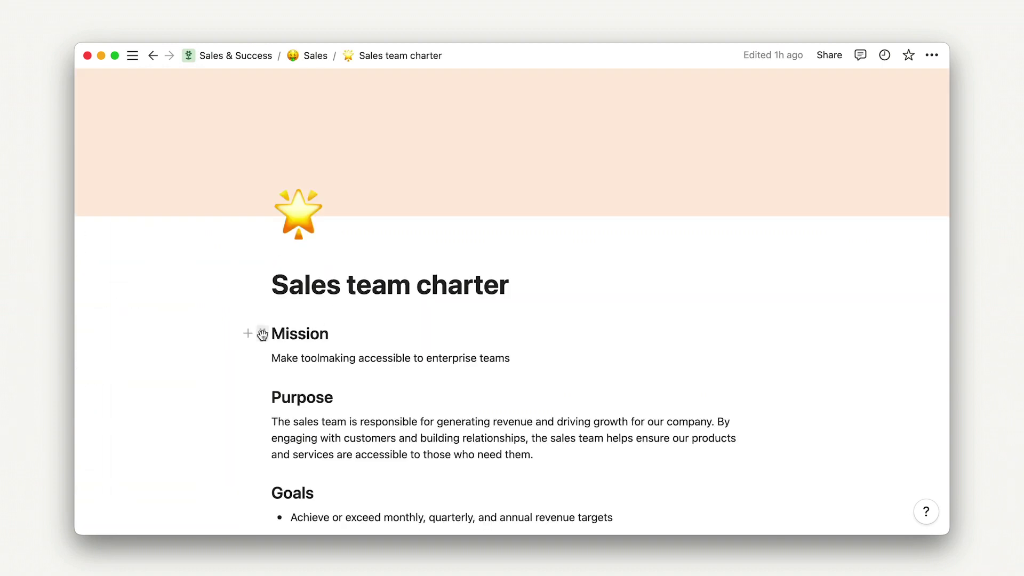
left_click_drag(225, 320, 378, 366)
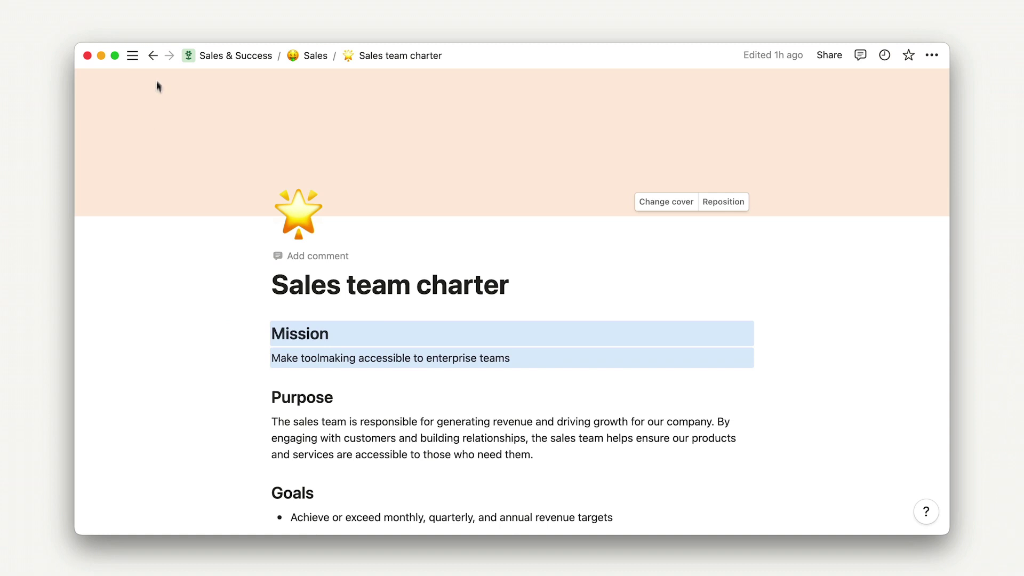
left_click(153, 57)
left_click(153, 57)
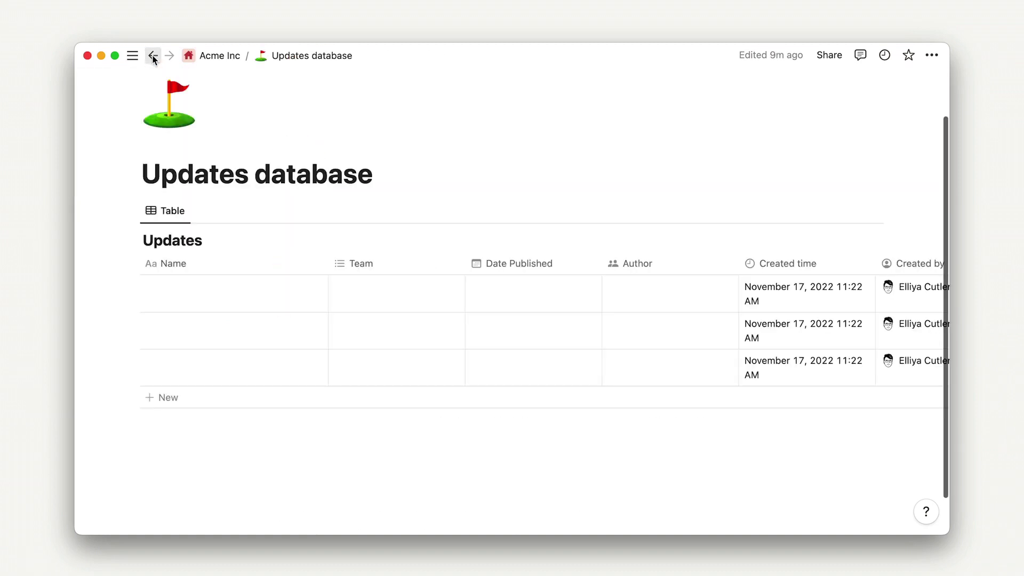
left_click(875, 211)
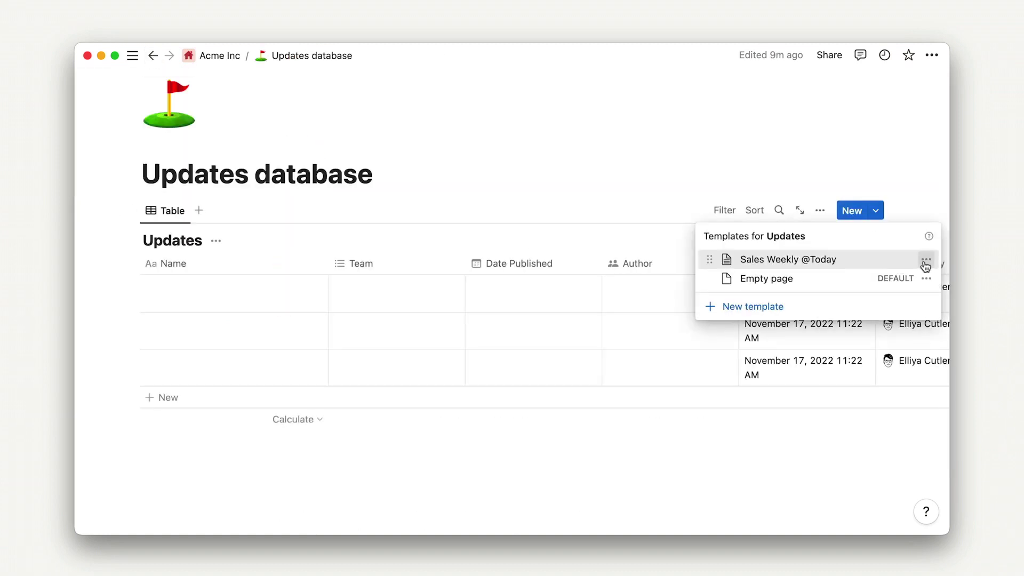
left_click(926, 260)
left_click(849, 262)
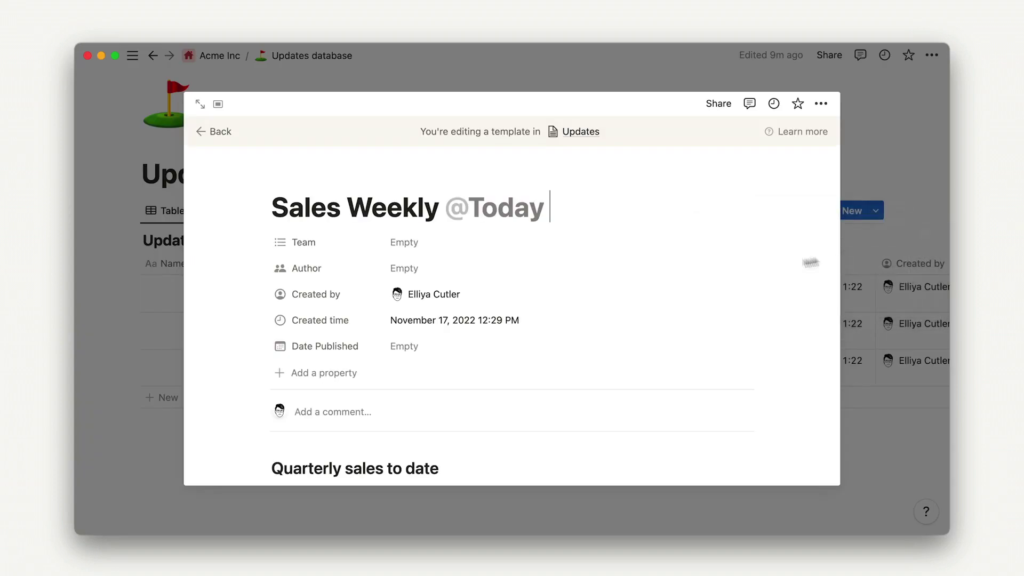
type("Mission Make toolmaking accessible to enterprise teams")
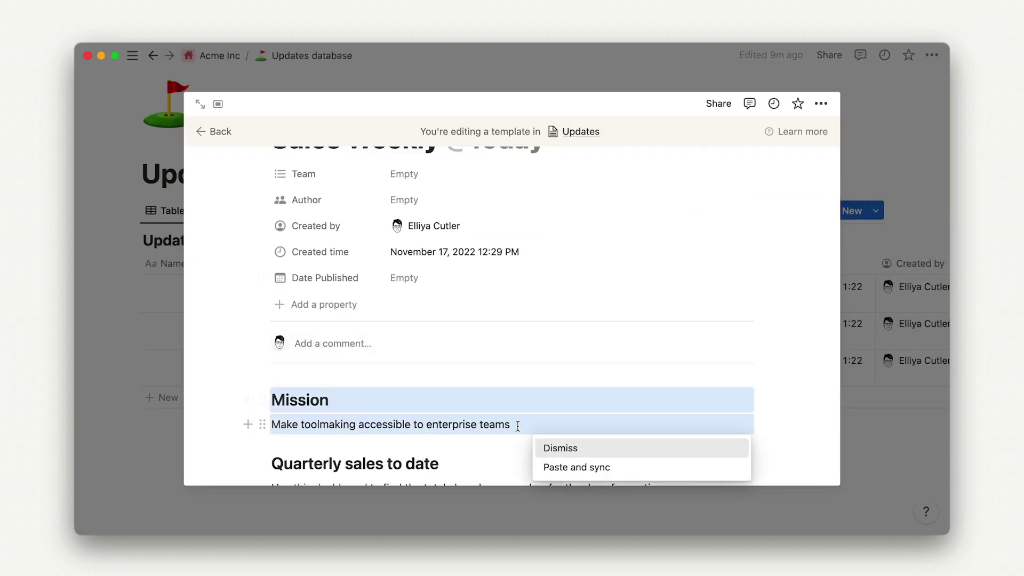
left_click(566, 467)
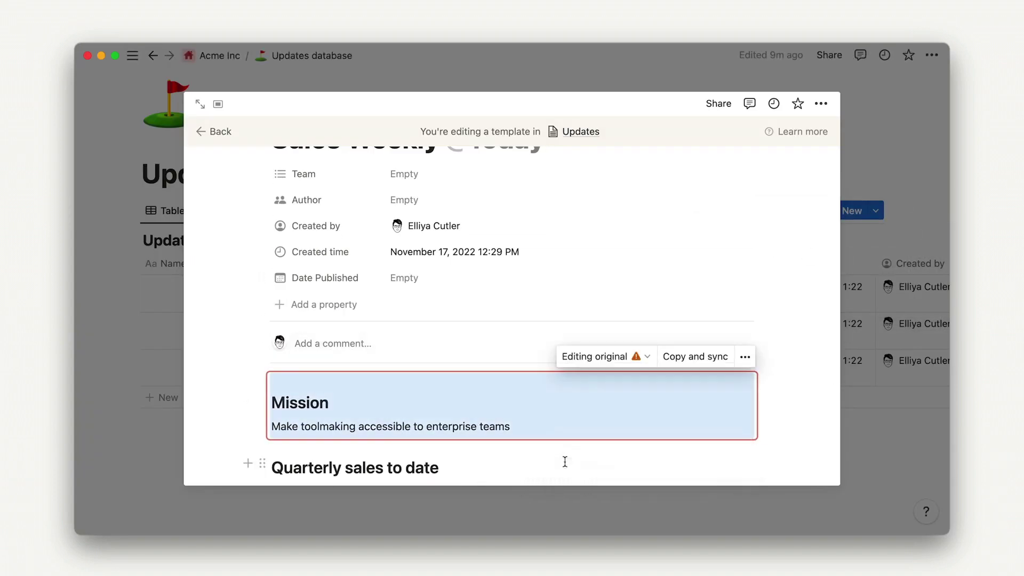
left_click(709, 363)
Add an empty line below the Key deals won heading.
scroll(695, 457, "down", 5)
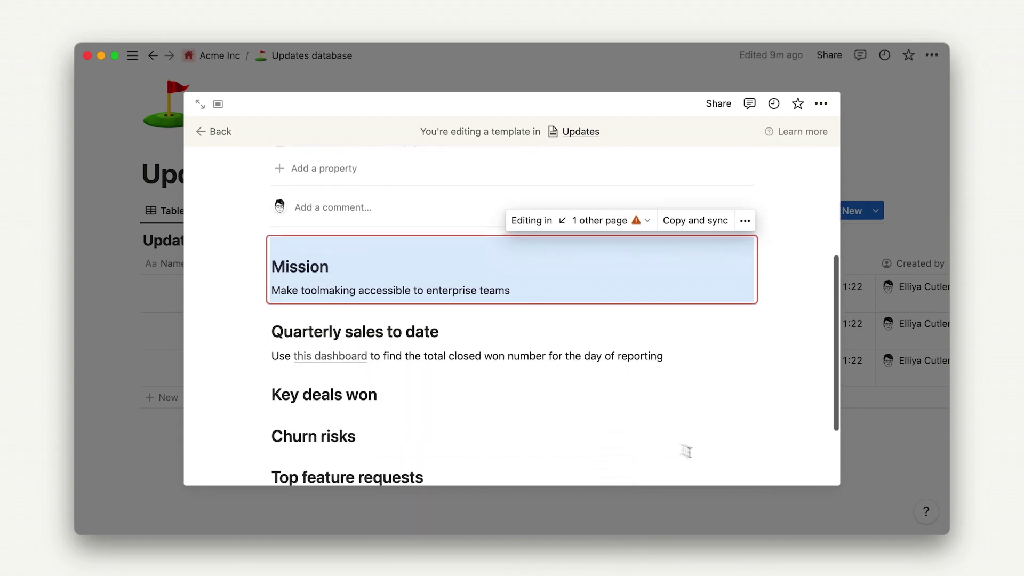
left_click(388, 396)
key("Return")
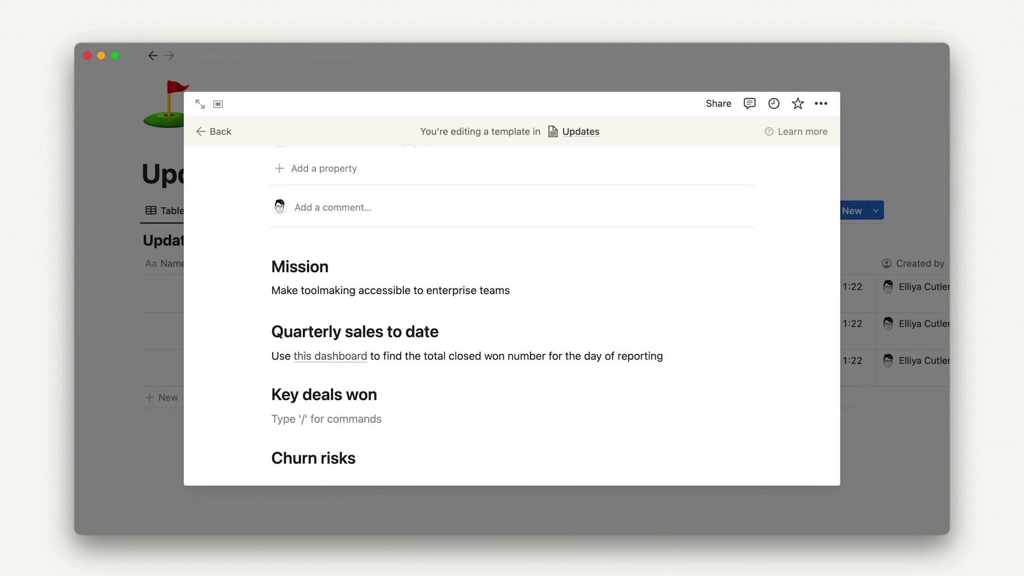
Insert a linked view of Acme CRM using its By Status view under Key deals won.
type("/linked")
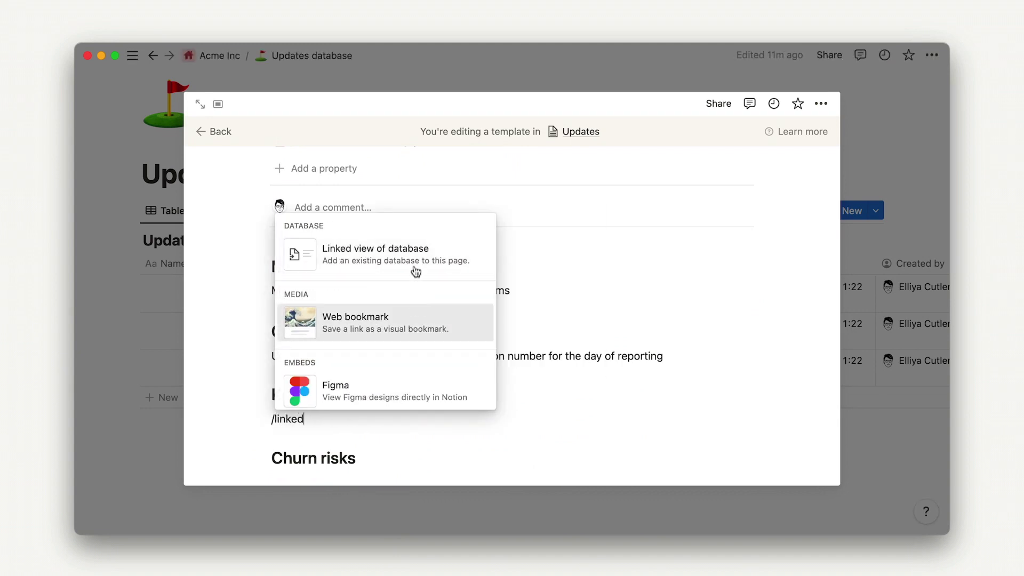
left_click(415, 260)
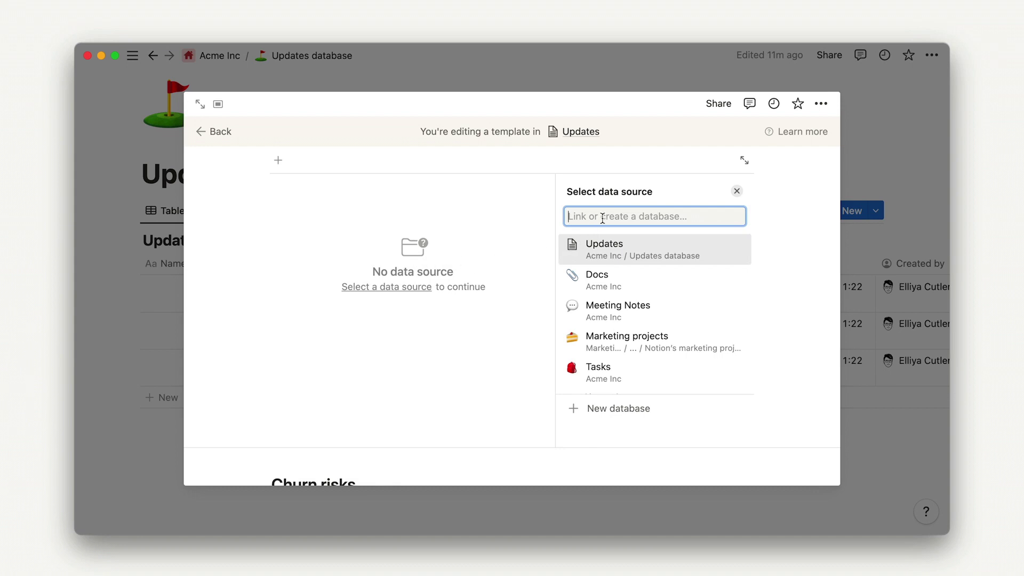
type("crm")
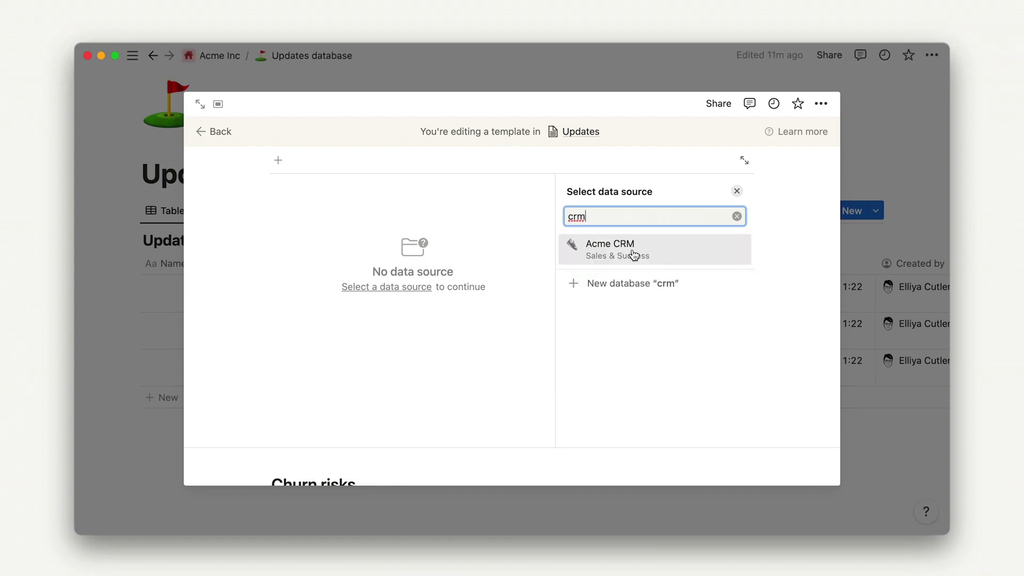
left_click(634, 250)
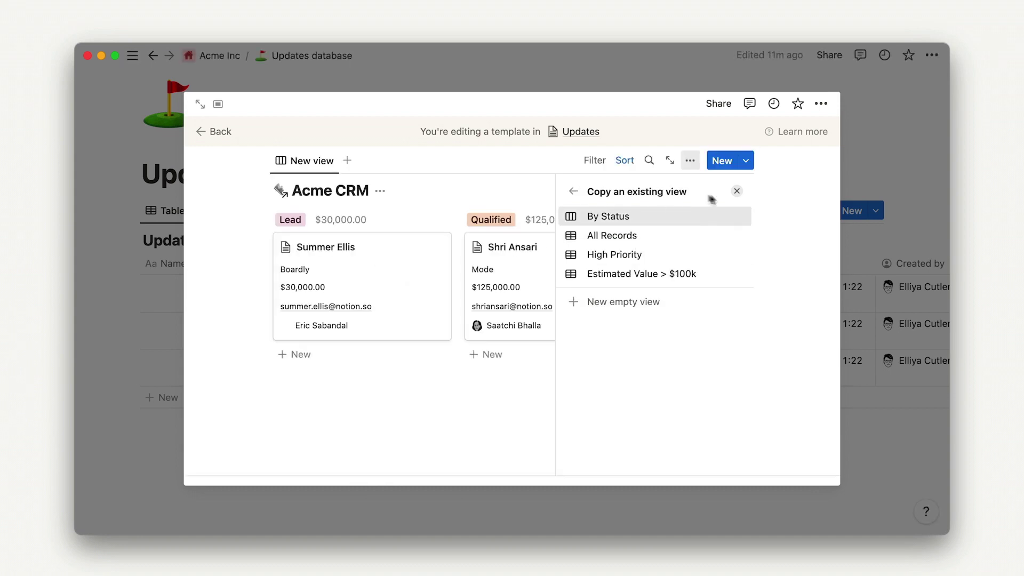
left_click(742, 192)
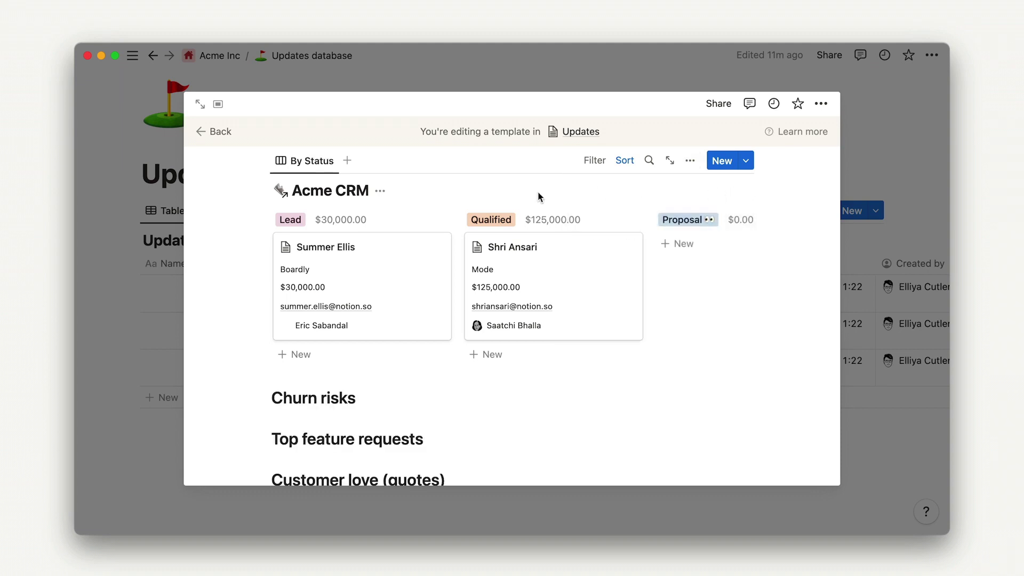
scroll(538, 201, "down", 2)
scroll(483, 333, "down", 1)
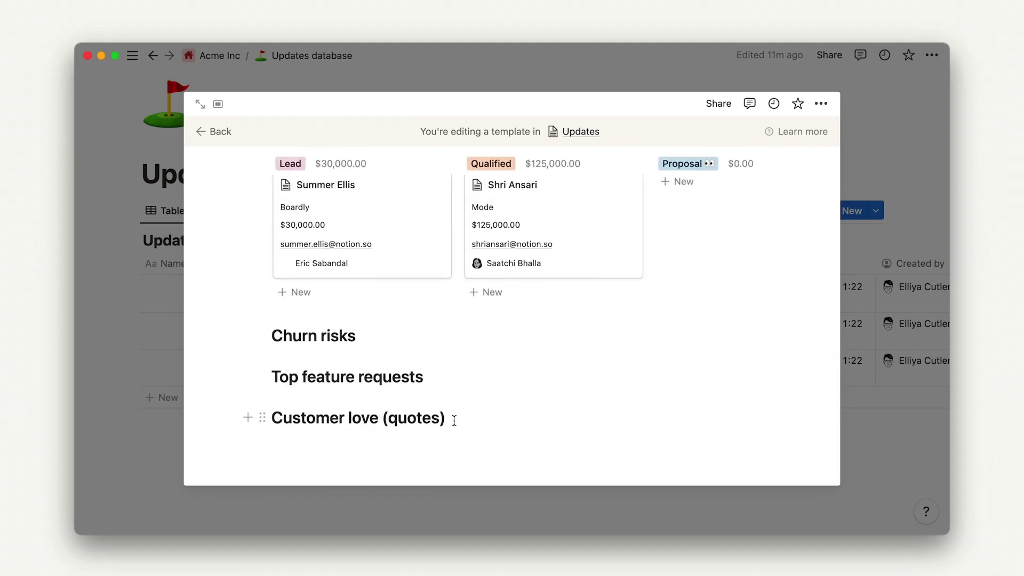
Add a link to the Sales team charter page under Customer love (quotes).
key("Return")
type("@te")
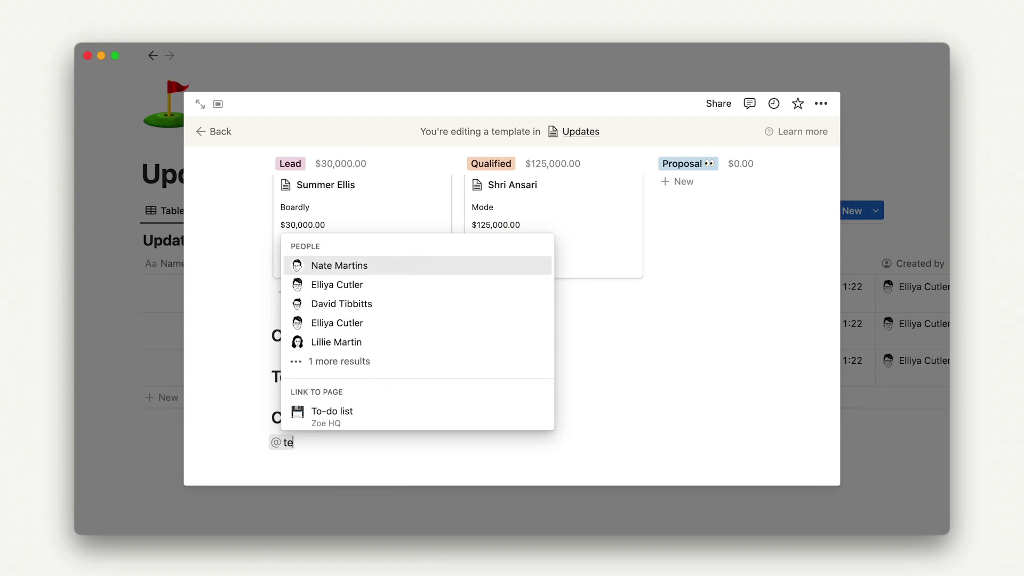
type("am charte")
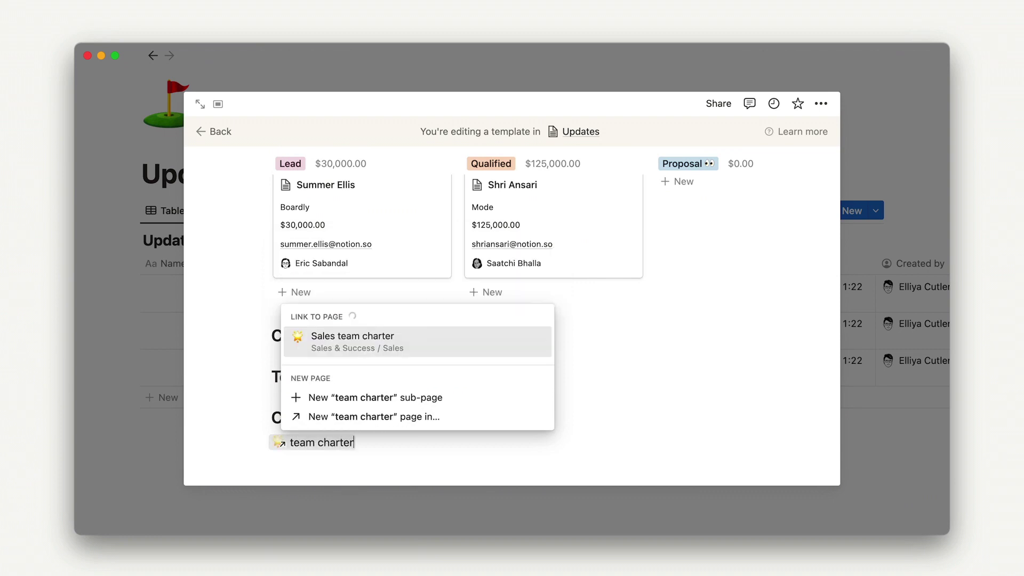
type("r")
left_click(436, 282)
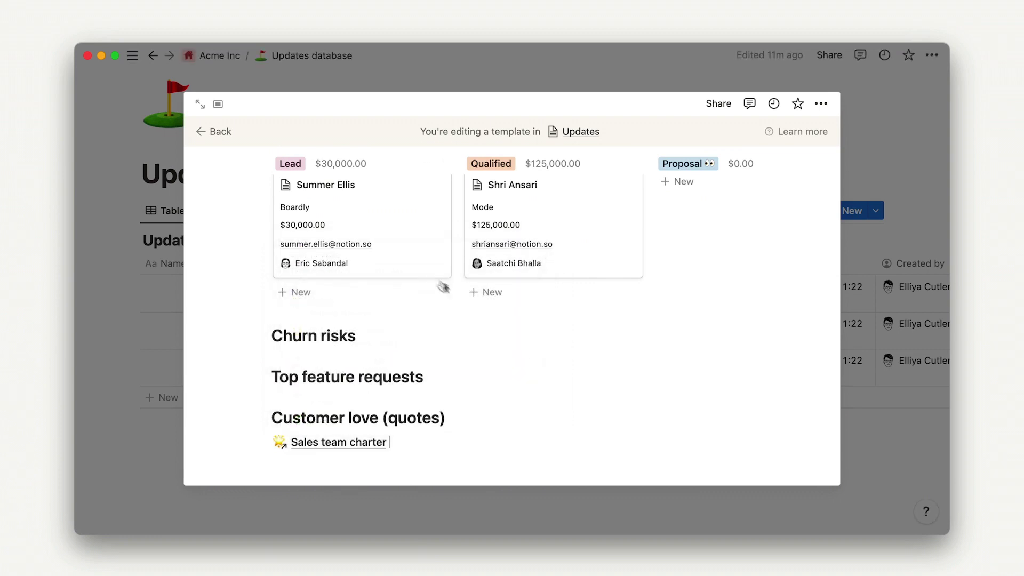
scroll(547, 389, "up", 10)
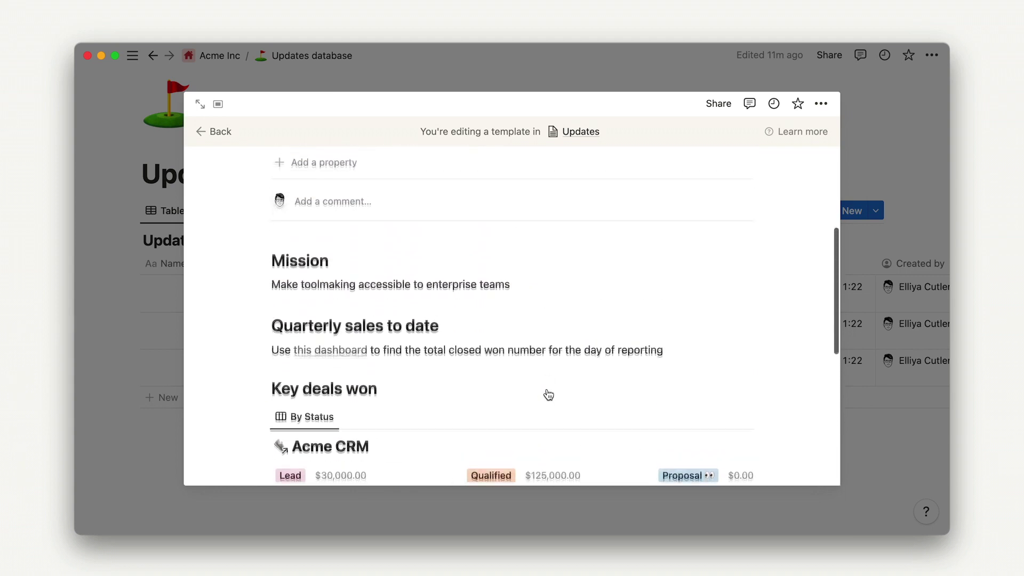
scroll(647, 339, "up", 5)
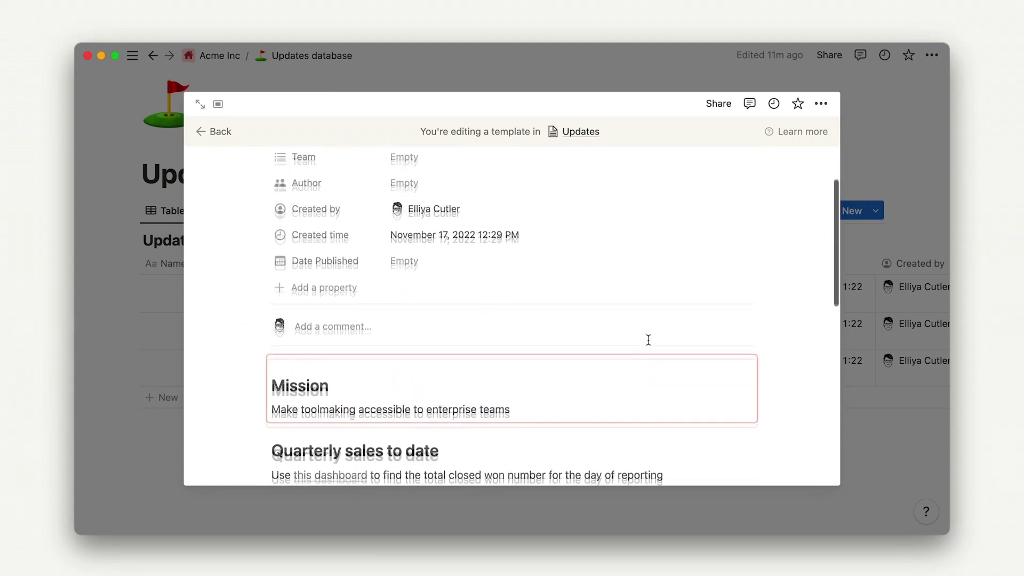
left_click(887, 147)
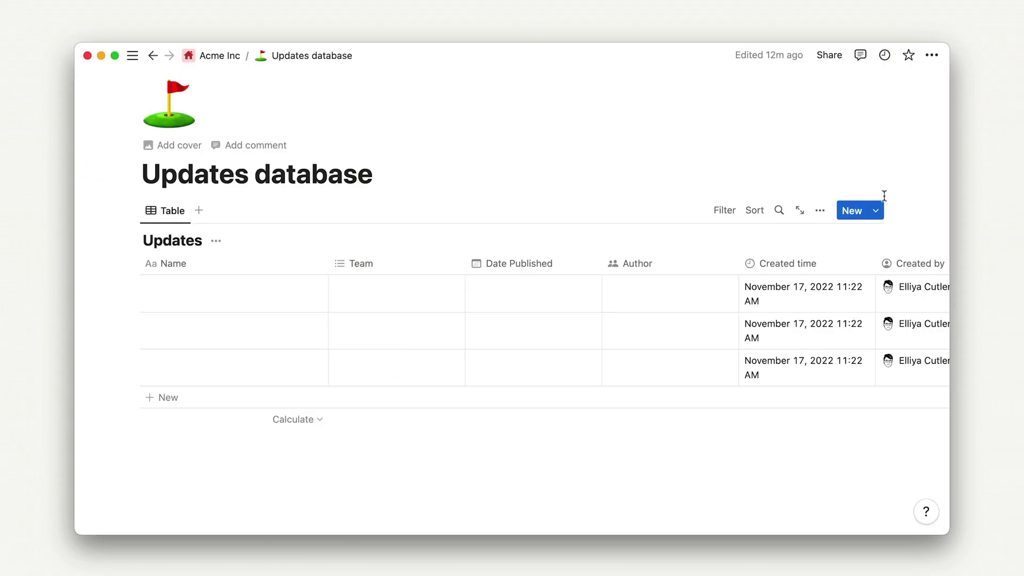
left_click(853, 212)
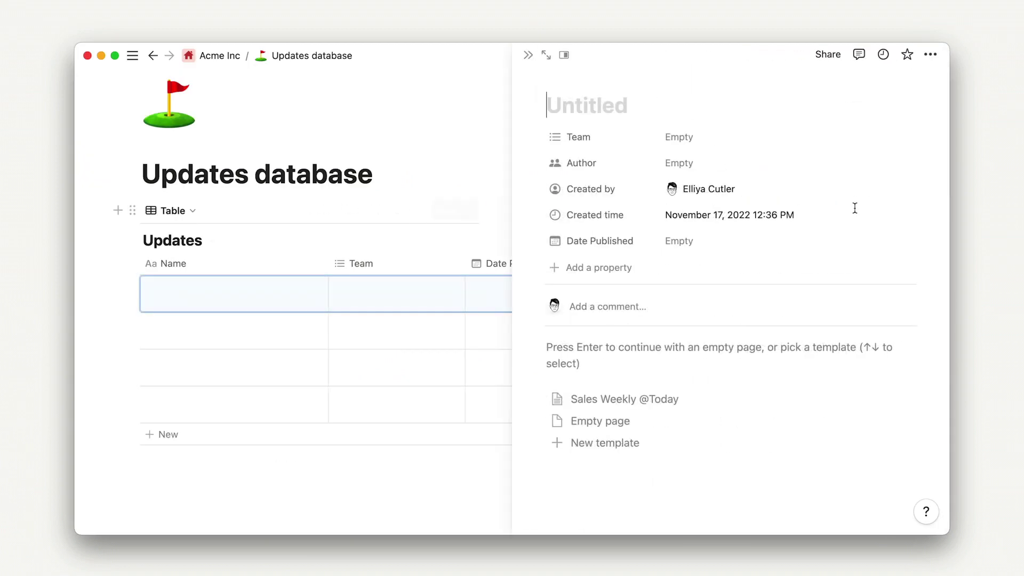
left_click(623, 398)
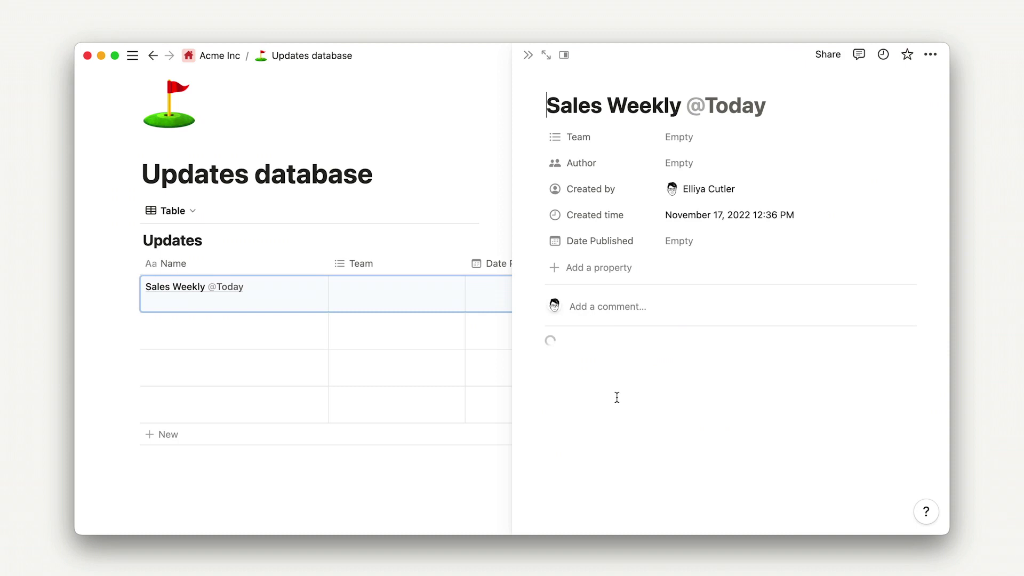